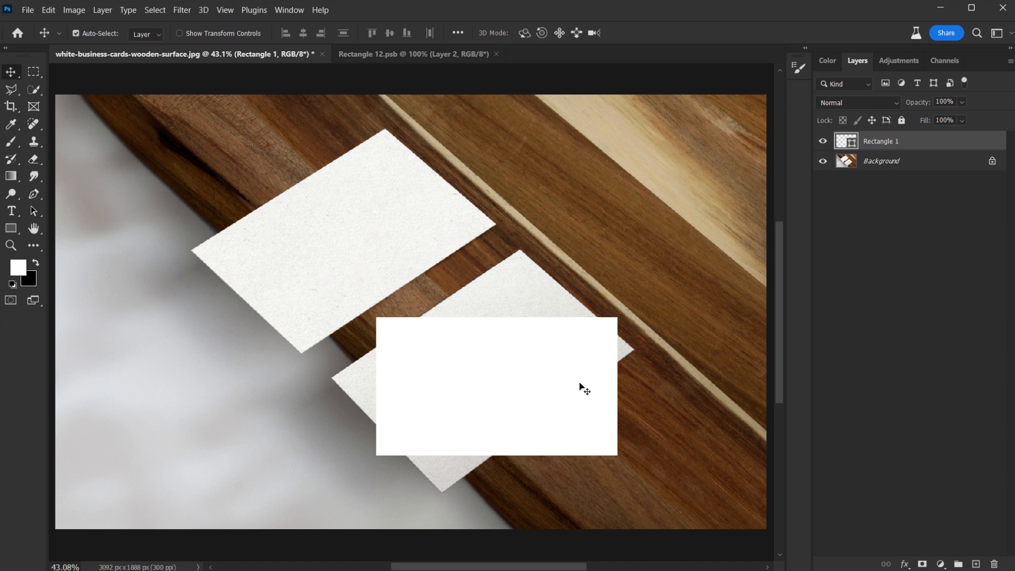
key(ctrl+t)
drag(617, 386, 562, 401)
key(ctrl+z)
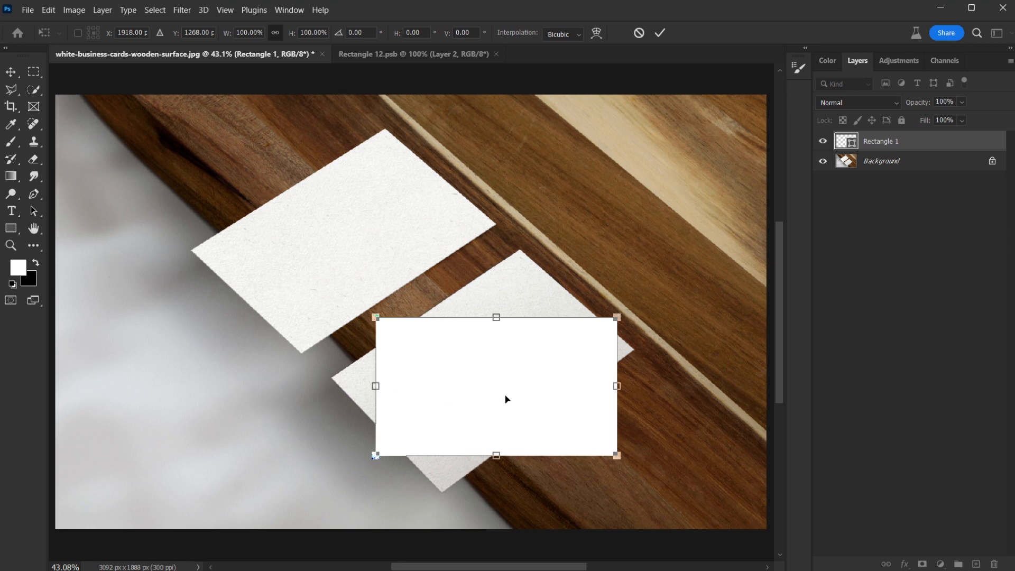
Rename the Rectangle 1 layer to FRONT and convert it to a Smart Object.
double_click(880, 141)
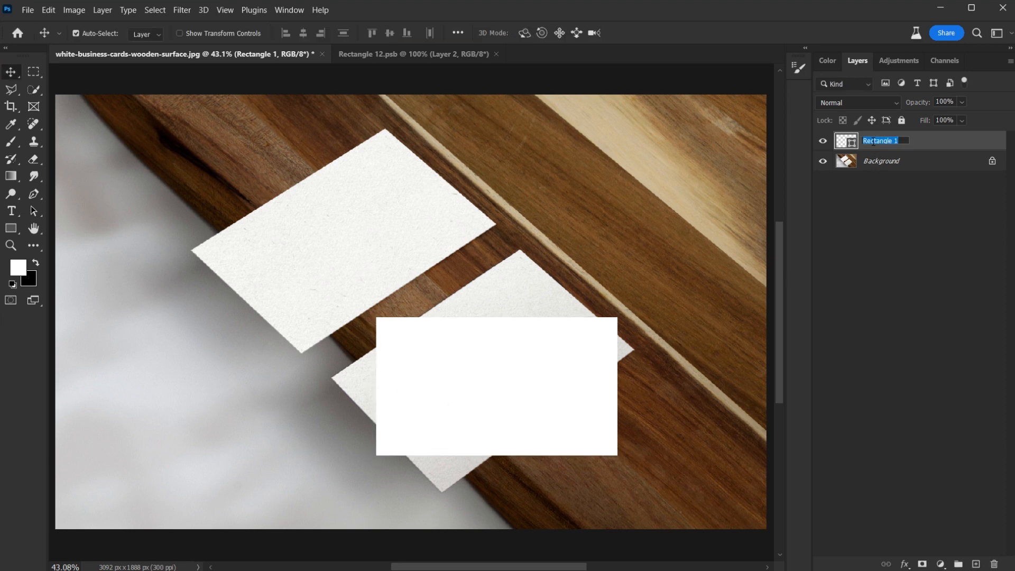
text(FRONT)
key(Return)
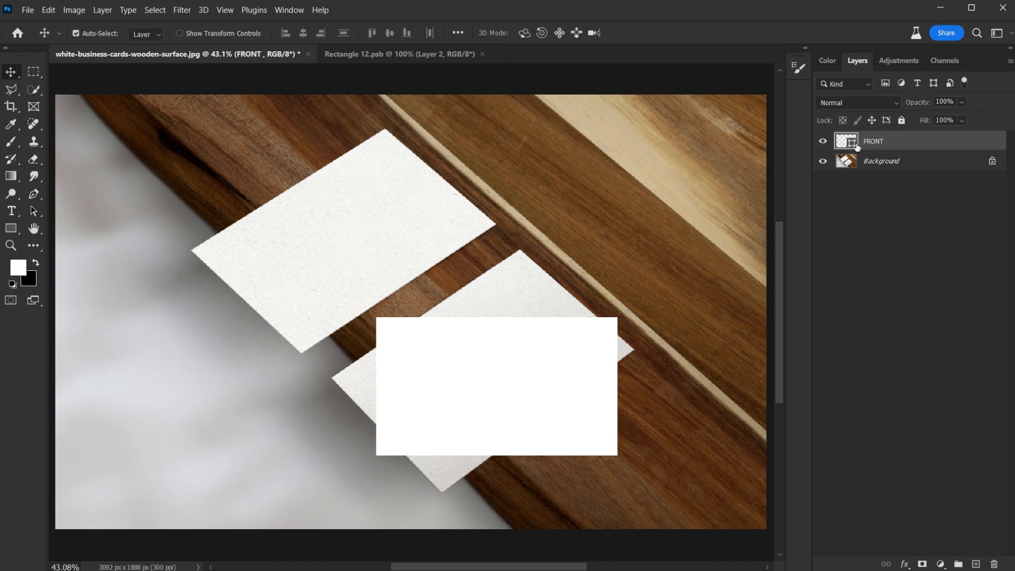
right_click(864, 143)
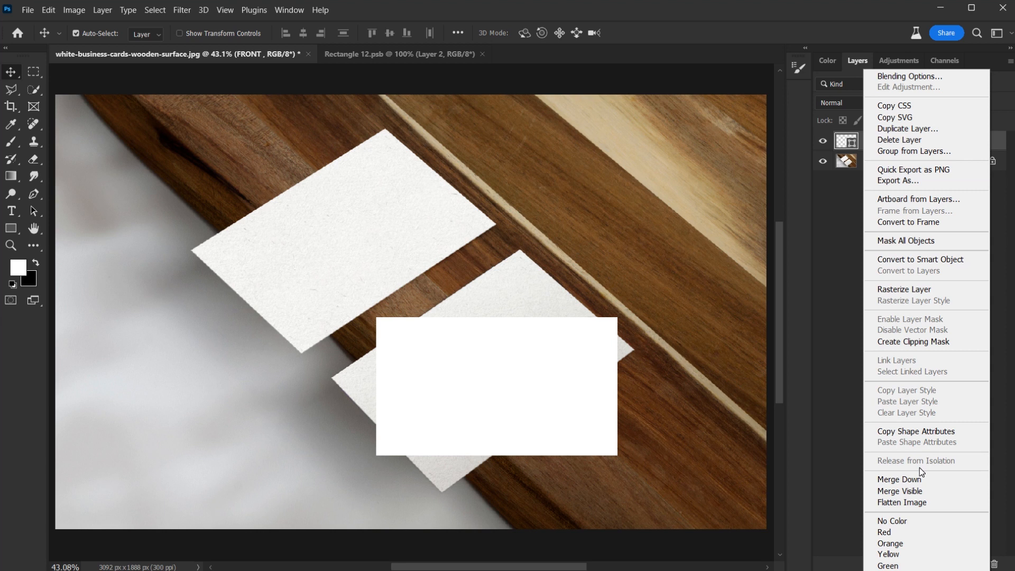
click(931, 261)
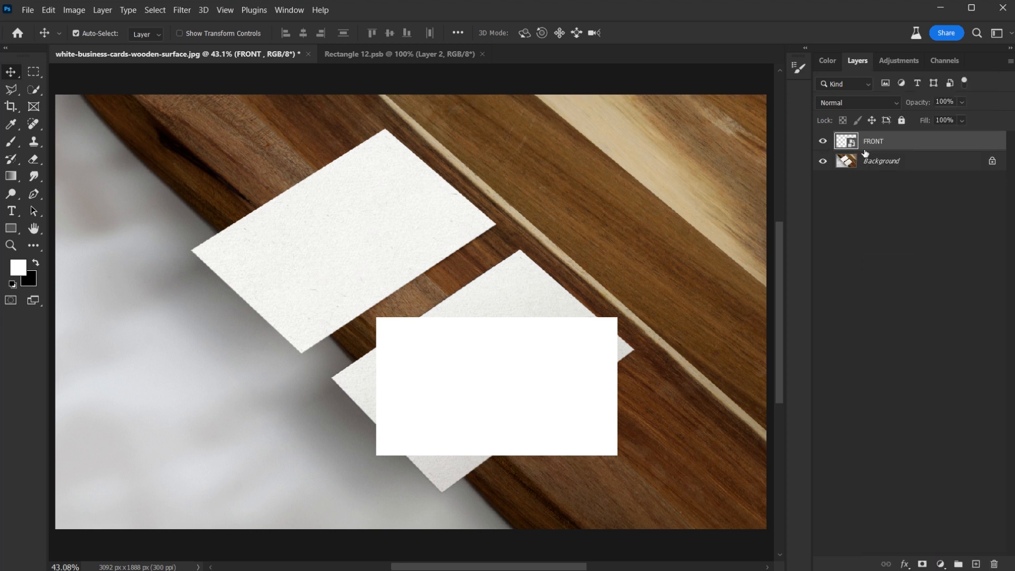
Free-transform the FRONT layer, distorting its four corners onto the corners of the lower business card.
key(ctrl+t)
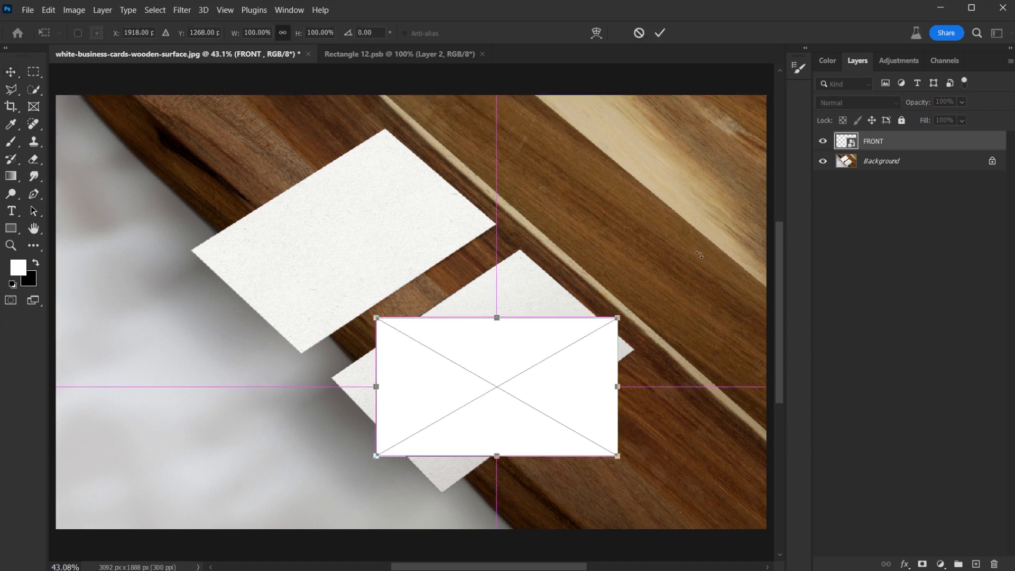
drag(376, 321, 334, 376)
drag(374, 456, 440, 490)
drag(616, 318, 521, 250)
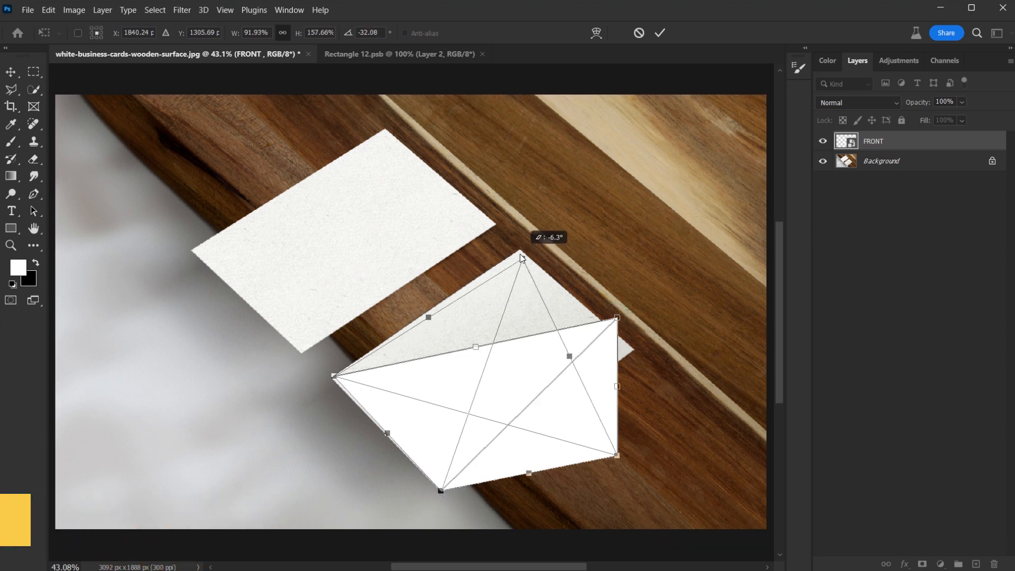
drag(616, 455, 631, 350)
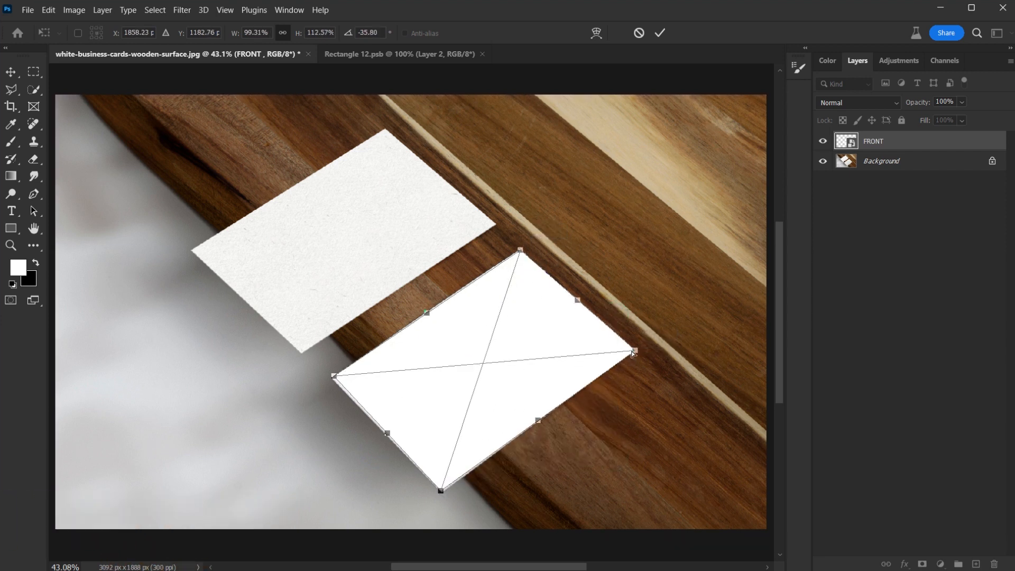
Fine-tune the FRONT layer's corners to match the lower card's edges precisely and apply the transform.
key(ctrl+plus)
key(ctrl+plus)
key(ctrl+plus)
key(ctrl+plus)
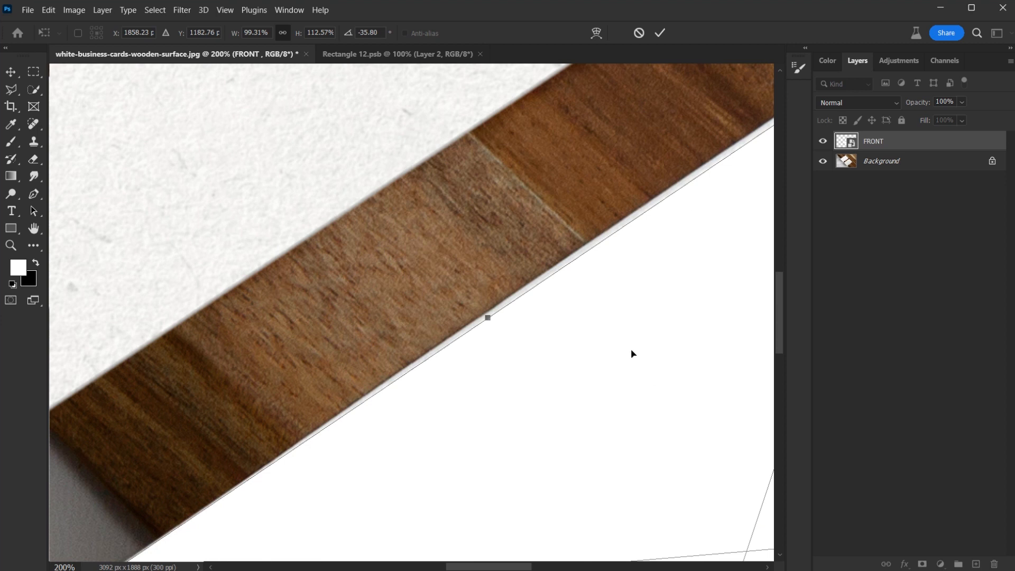
drag(575, 285, 302, 407)
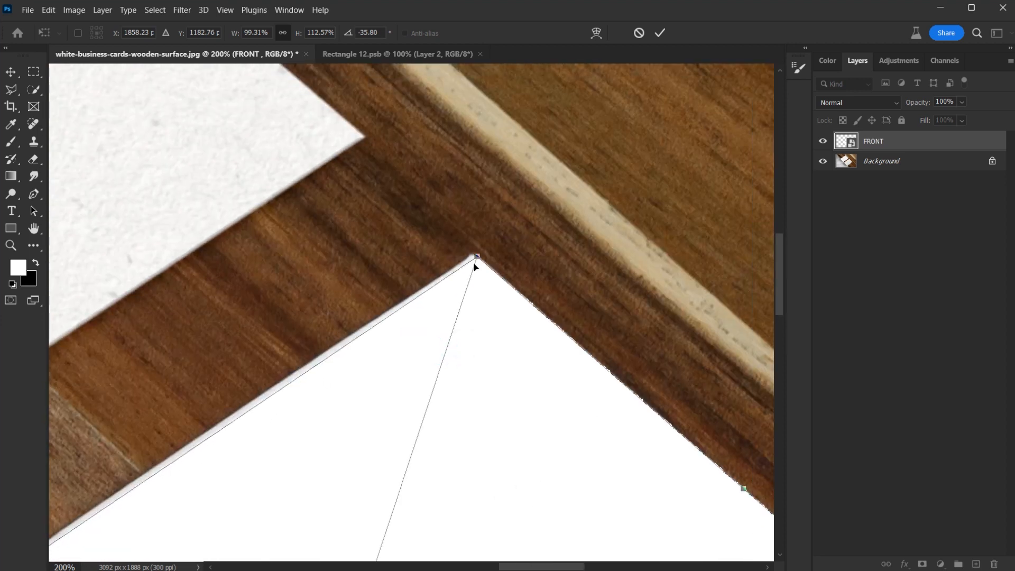
drag(477, 258, 473, 255)
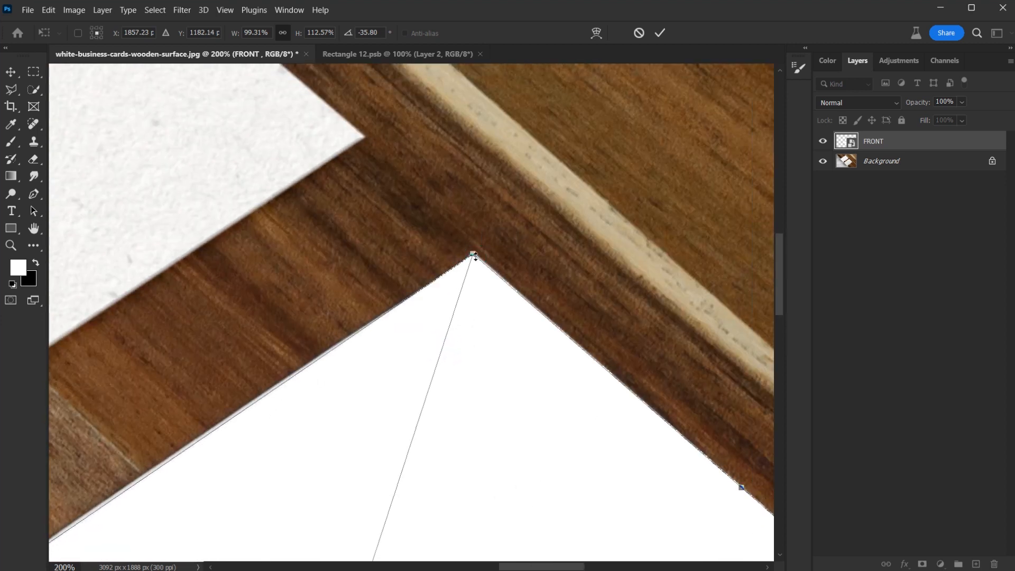
drag(493, 339, 443, 240)
drag(308, 449, 624, 232)
drag(380, 395, 433, 366)
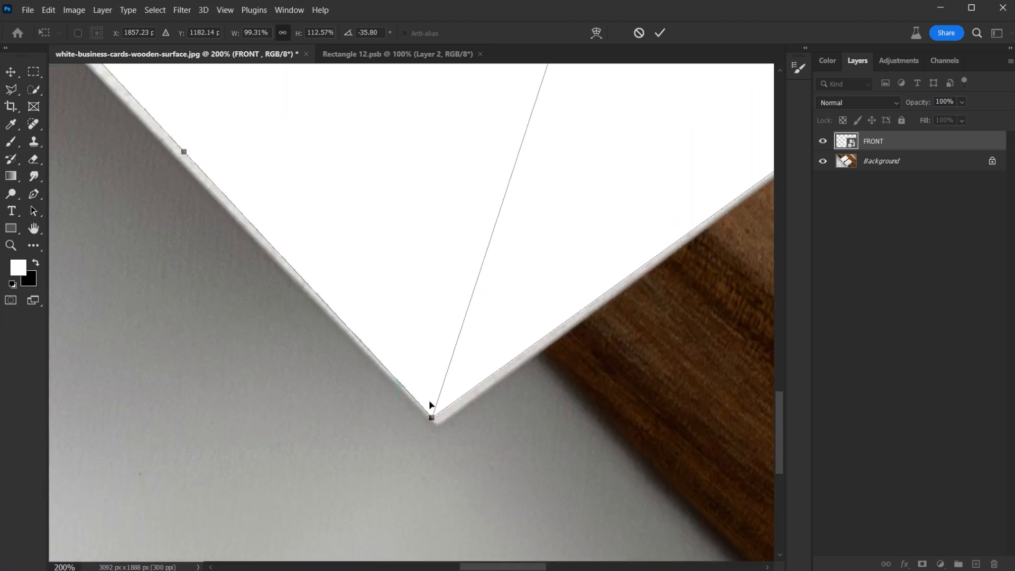
drag(432, 418, 438, 423)
drag(254, 164, 509, 444)
drag(194, 169, 182, 174)
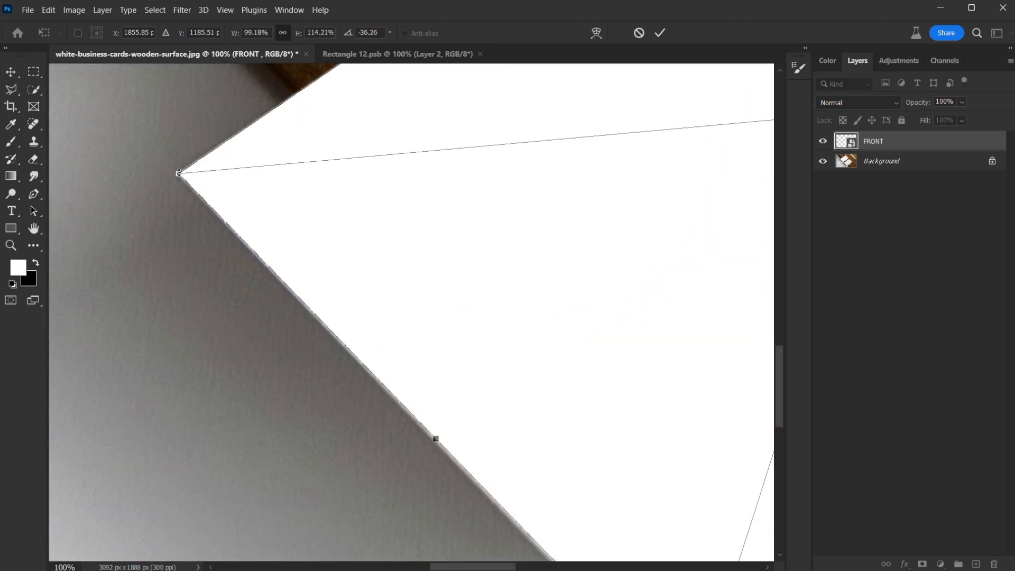
key(Return)
key(ctrl+0)
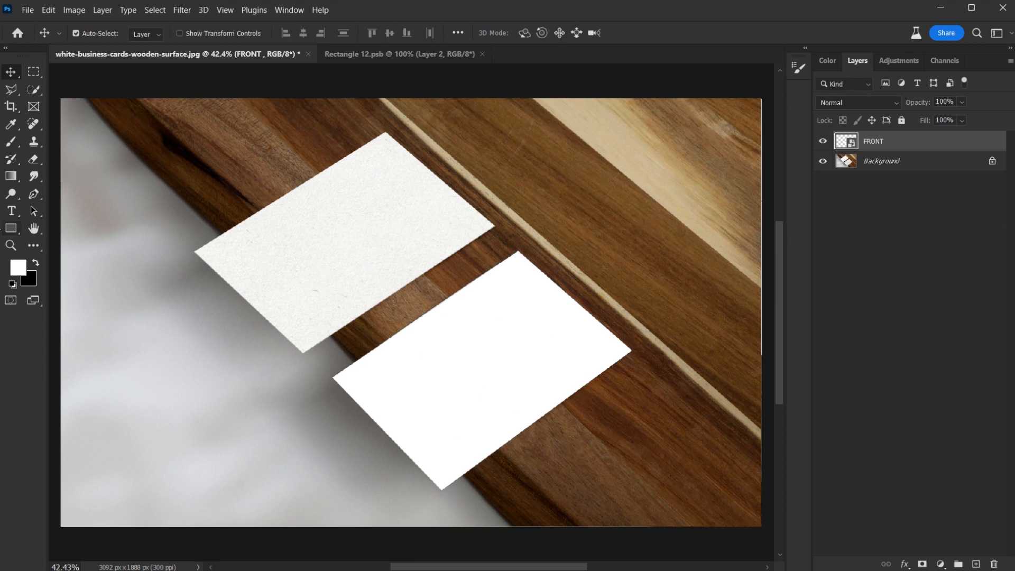
Create a white rectangle shape 3.5 in wide and 2 in high over the photo.
click(10, 230)
click(346, 255)
text(3.5 in)
key(Tab)
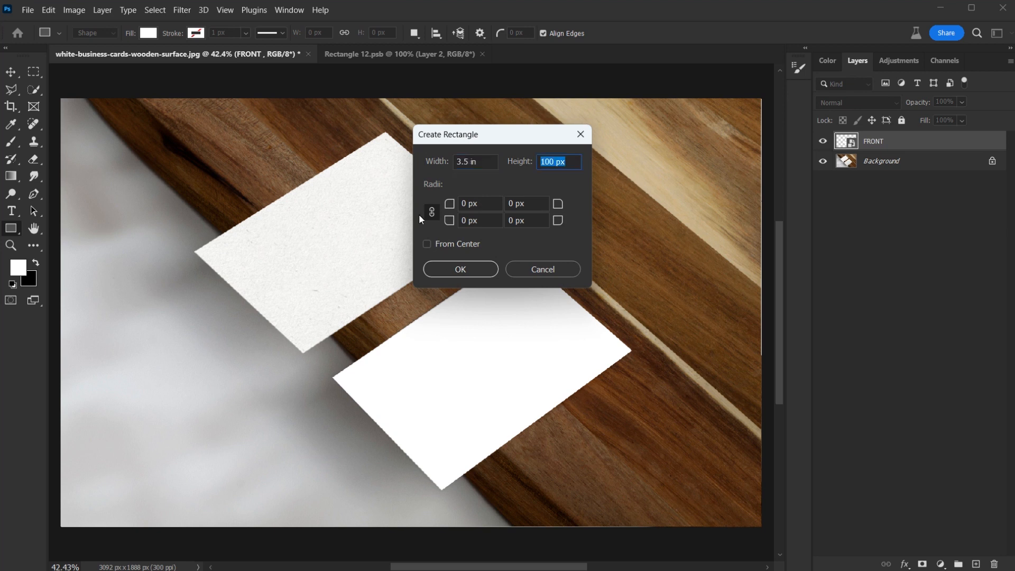
text(2inch)
key(Return)
click(447, 168)
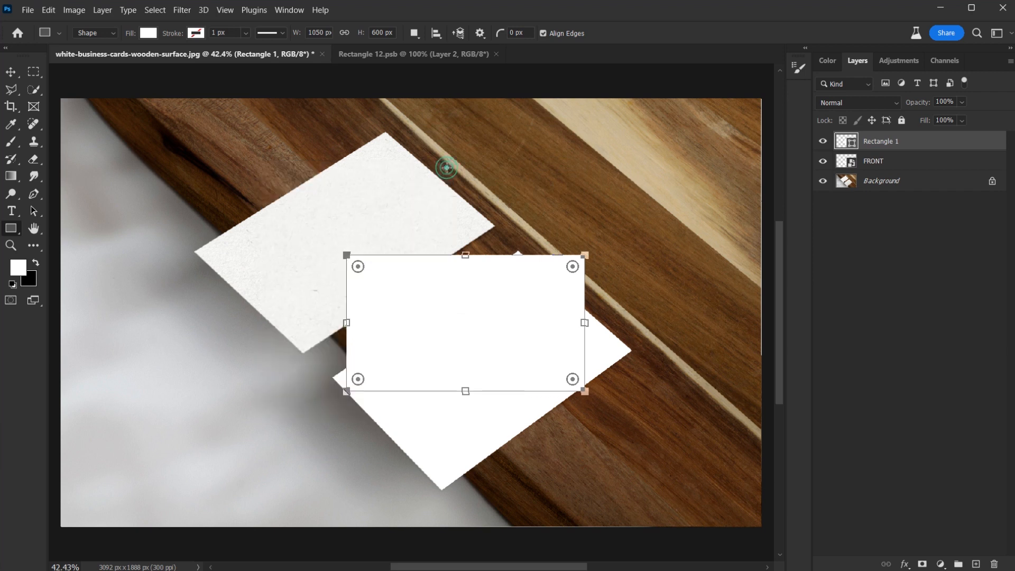
Rename the new rectangle layer to BACK.
double_click(882, 141)
text(BAVK)
key(BackSpace)
key(BackSpace)
text(CK)
key(Return)
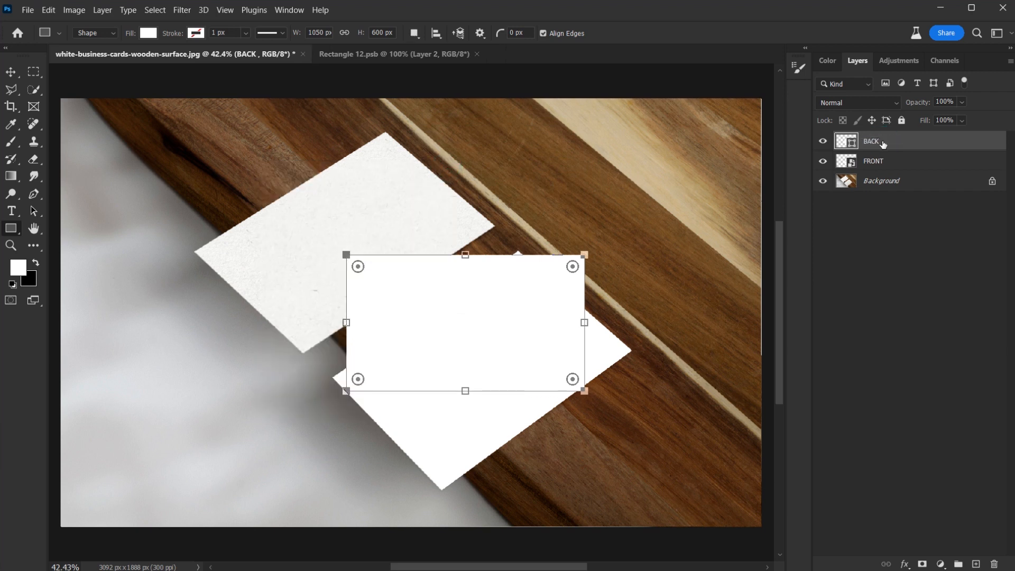
Convert the BACK layer to a Smart Object.
right_click(849, 144)
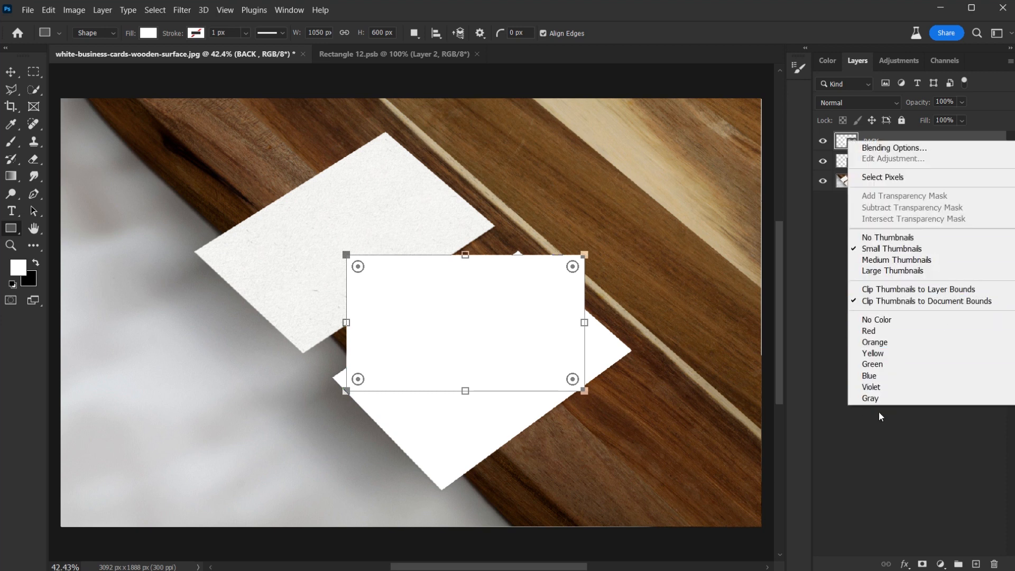
right_click(890, 200)
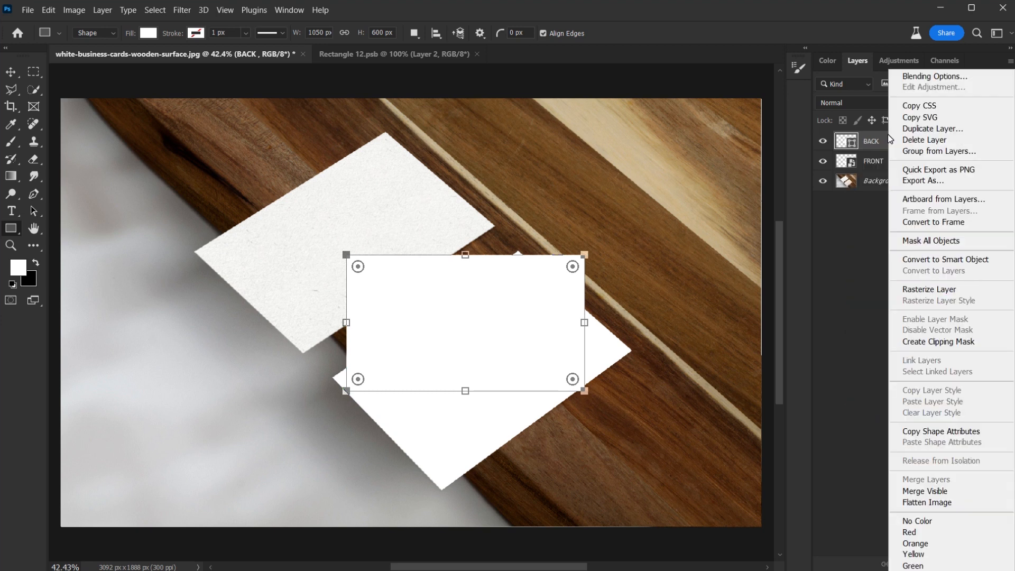
click(945, 259)
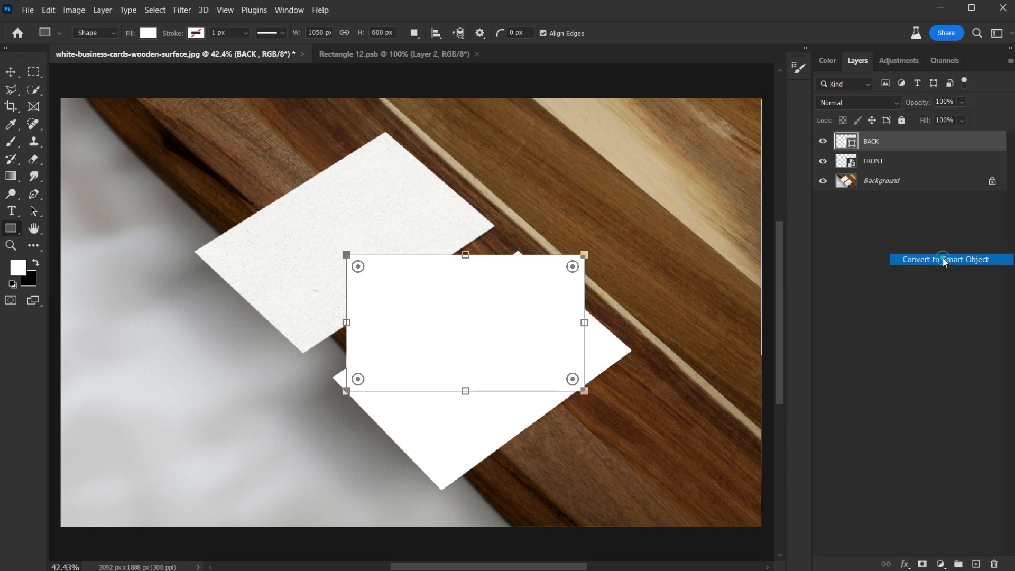
Move the BACK layer over the upper business card and distort its four corners onto the card's corners.
key(v)
drag(420, 240, 381, 228)
key(ctrl+t)
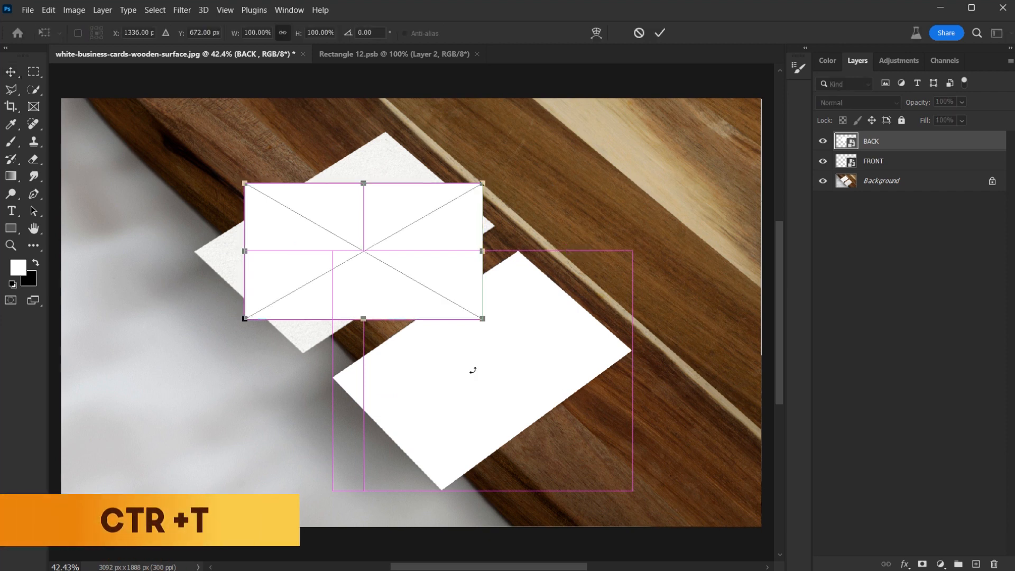
drag(244, 319, 300, 352)
drag(244, 183, 196, 250)
drag(482, 182, 385, 135)
drag(481, 318, 497, 226)
Fine-tune the BACK layer's corners against the upper card's edges and apply the transform.
key(ctrl+plus)
key(ctrl+plus)
key(ctrl+plus)
key(ctrl+plus)
drag(582, 122, 425, 504)
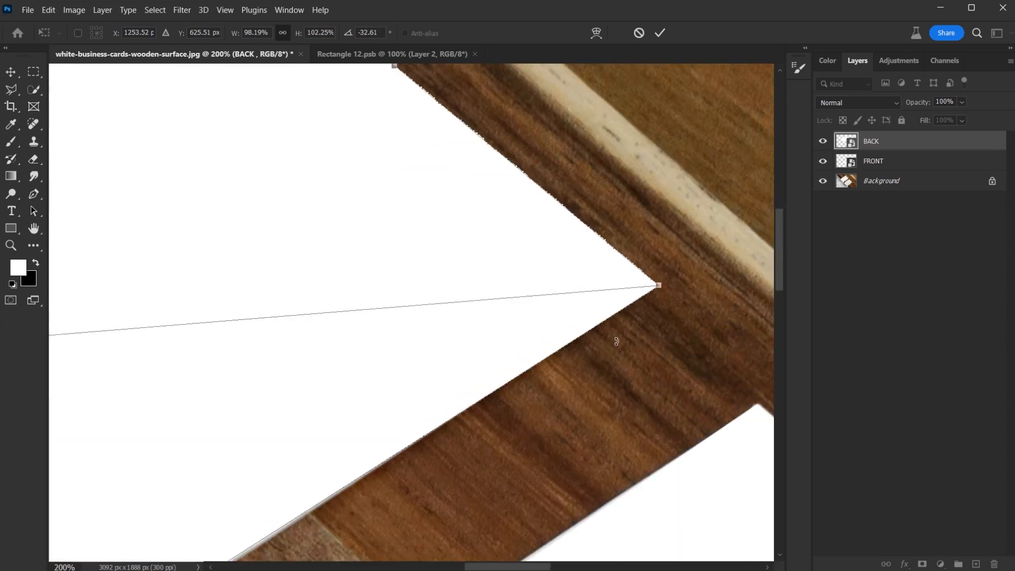
drag(244, 86, 448, 482)
drag(334, 240, 331, 236)
drag(122, 502, 386, 498)
drag(403, 211, 402, 211)
drag(656, 438, 285, 215)
drag(533, 460, 544, 464)
key(ctrl+0)
key(Return)
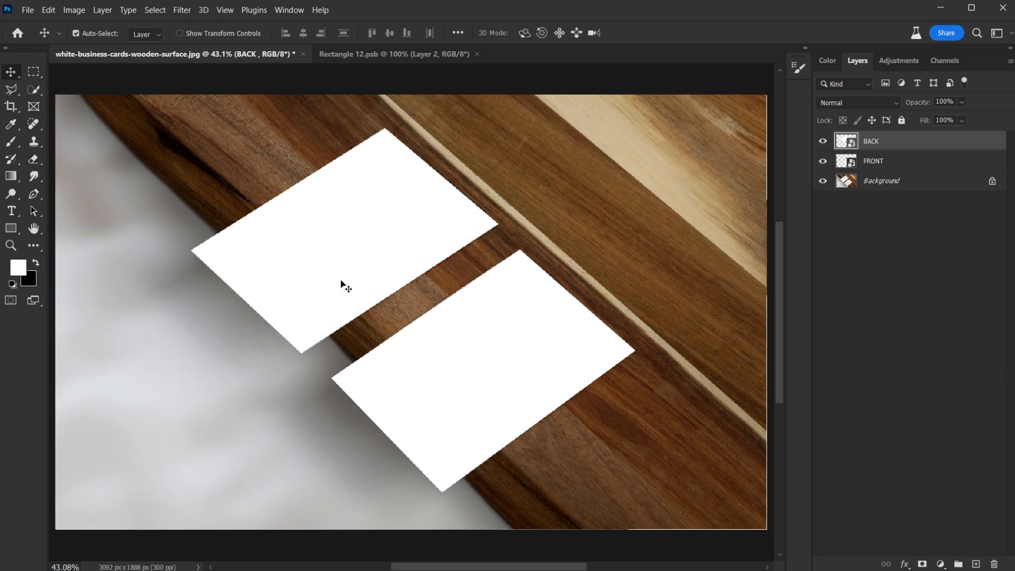
Open the FRONT smart object's contents and paste in the abstract business card image copied from the Freepik page in the browser.
double_click(847, 161)
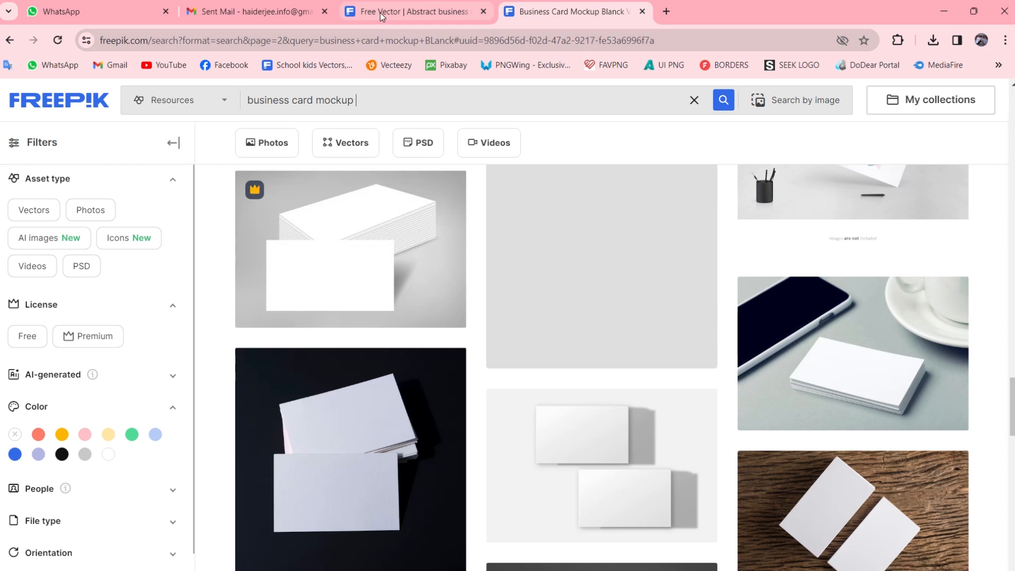
click(379, 12)
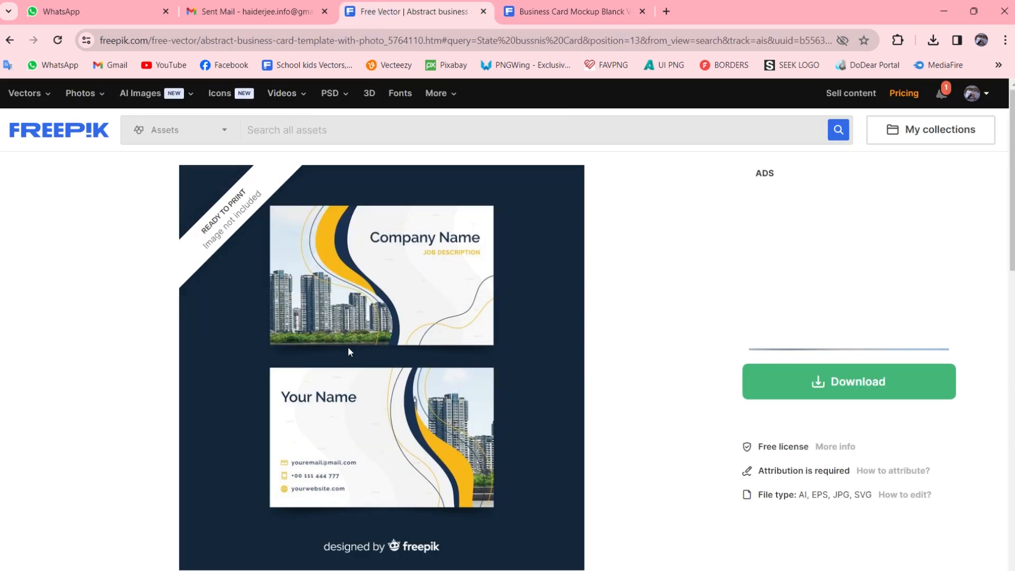
right_click(347, 321)
click(400, 374)
click(465, 570)
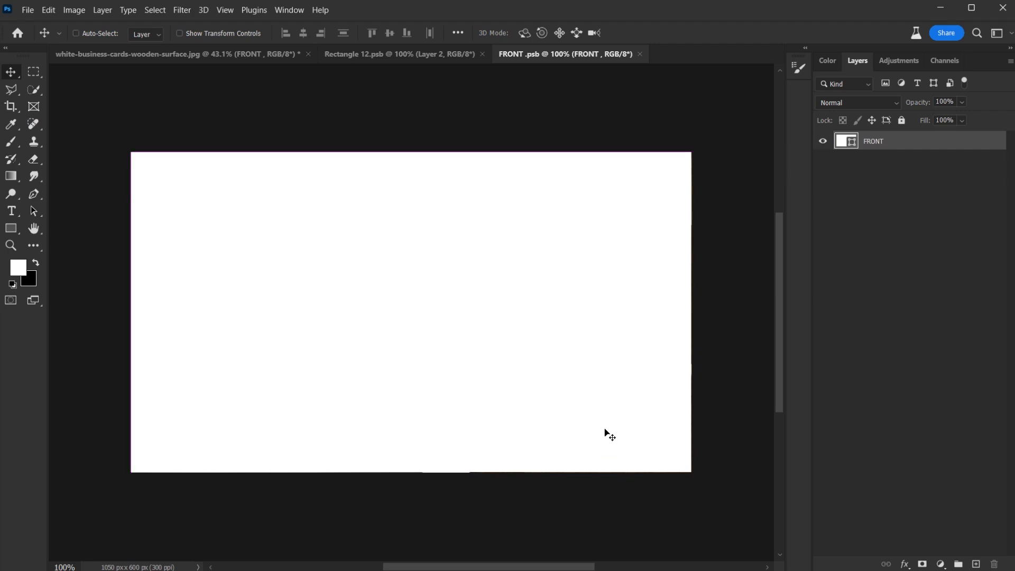
key(ctrl+v)
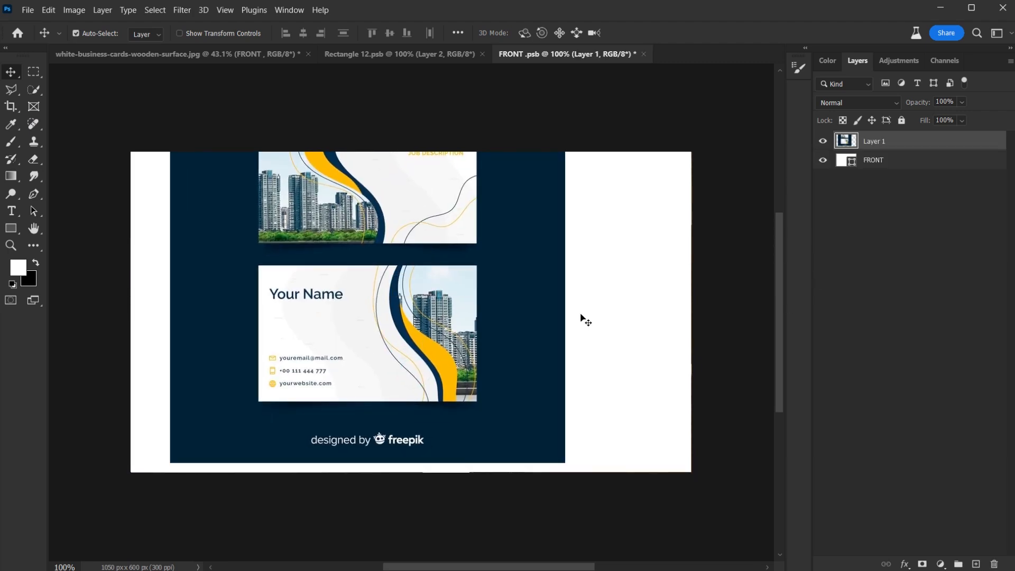
Copy the lower "Your Name" card design onto its own layer and delete the full pasted image layer.
click(34, 71)
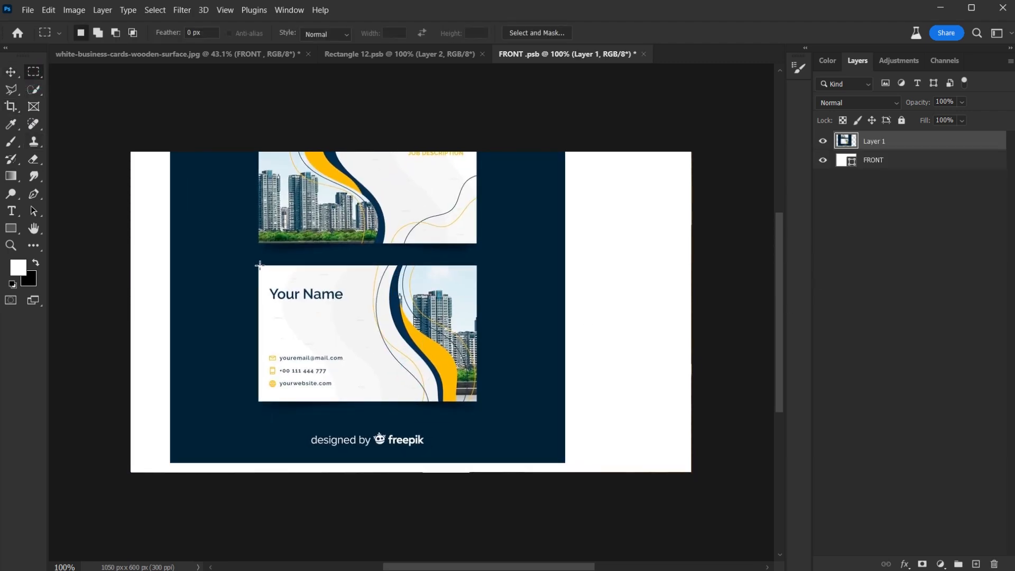
drag(259, 266, 476, 401)
key(ctrl+j)
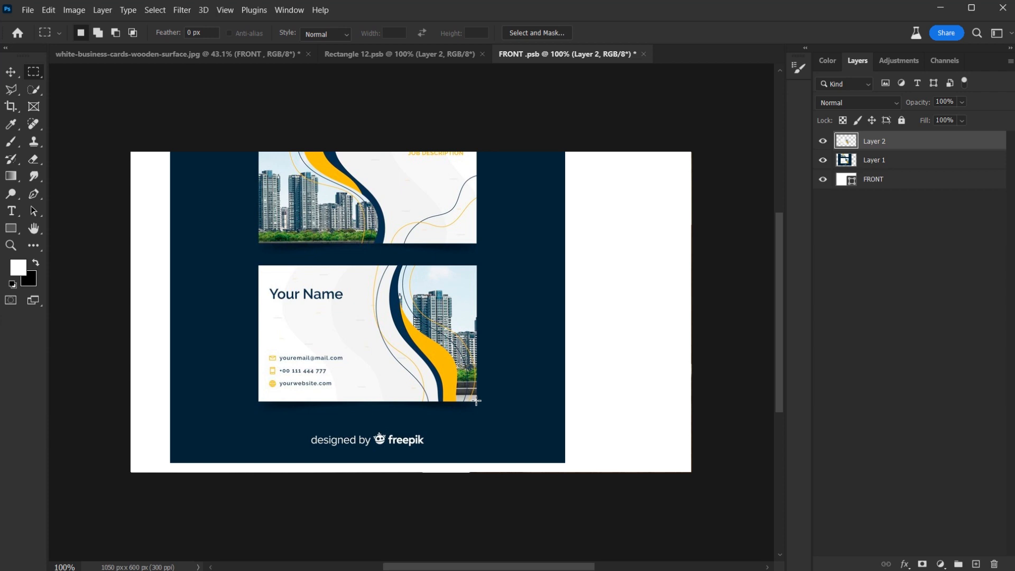
key(v)
drag(525, 344, 619, 284)
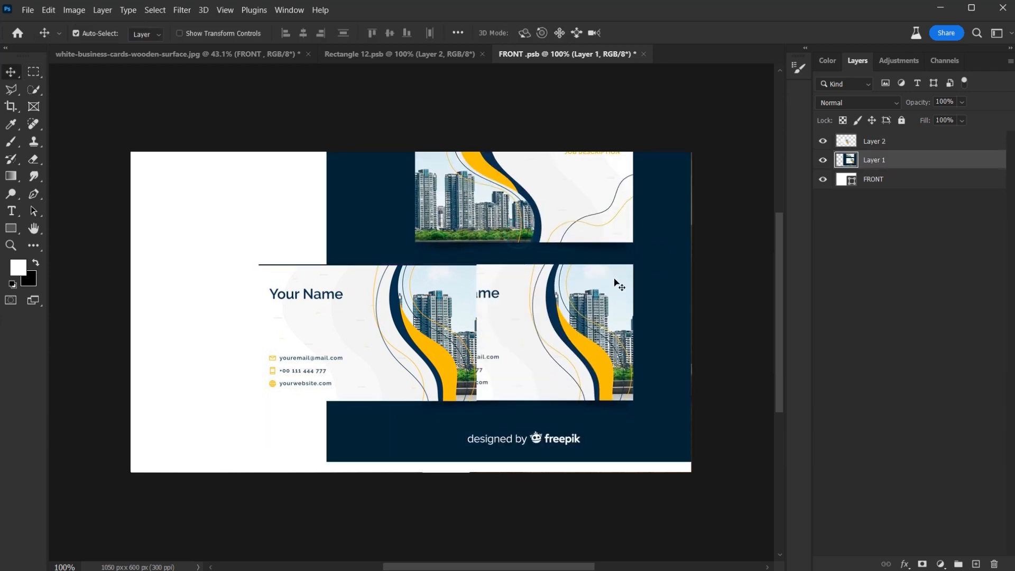
key(Delete)
Align the copied card design to the canvas's upper-right corner and scale it up to fill the whole canvas.
drag(411, 354, 628, 241)
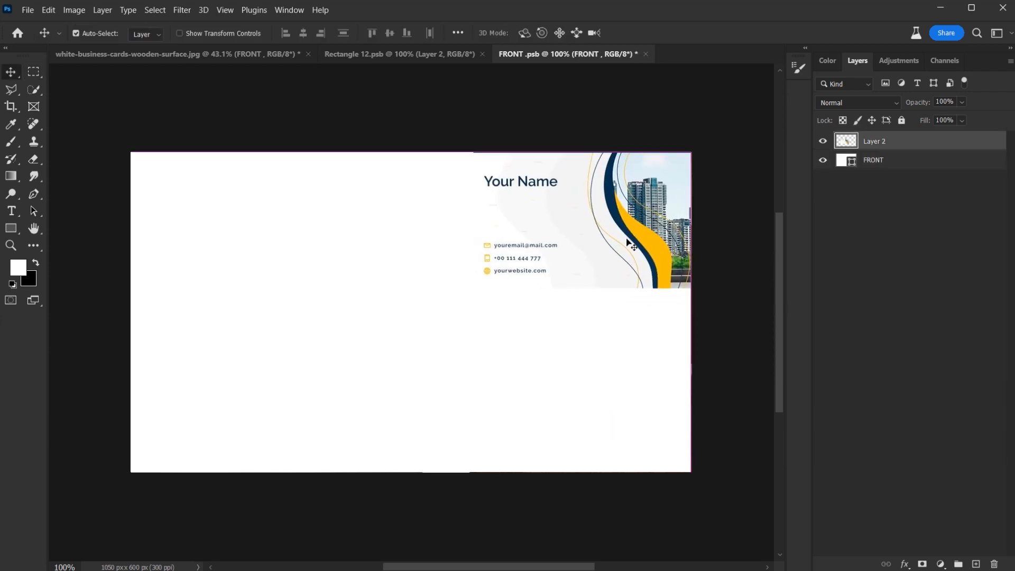
key(ctrl+t)
drag(472, 288, 123, 482)
key(Return)
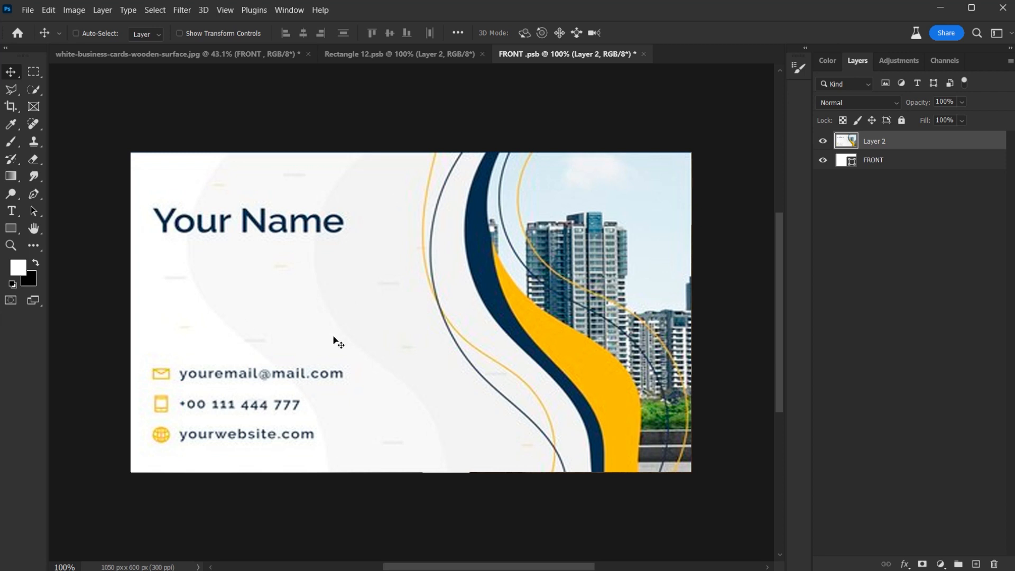
Save the FRONT contents, then close Rectangle 12.psb and FRONT.psb to return to the wooden-surface mockup.
key(ctrl+s)
click(334, 55)
click(249, 55)
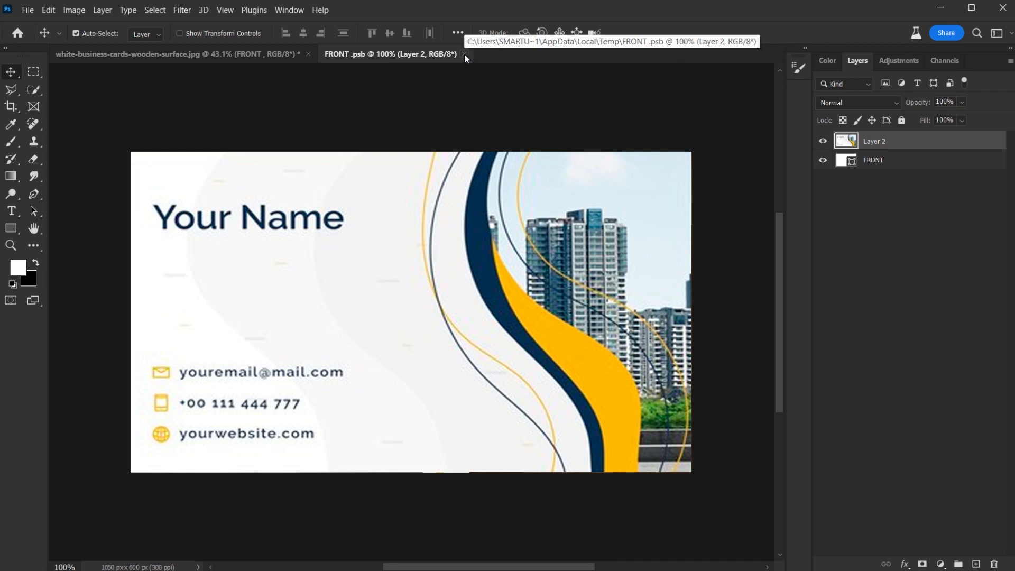
click(464, 54)
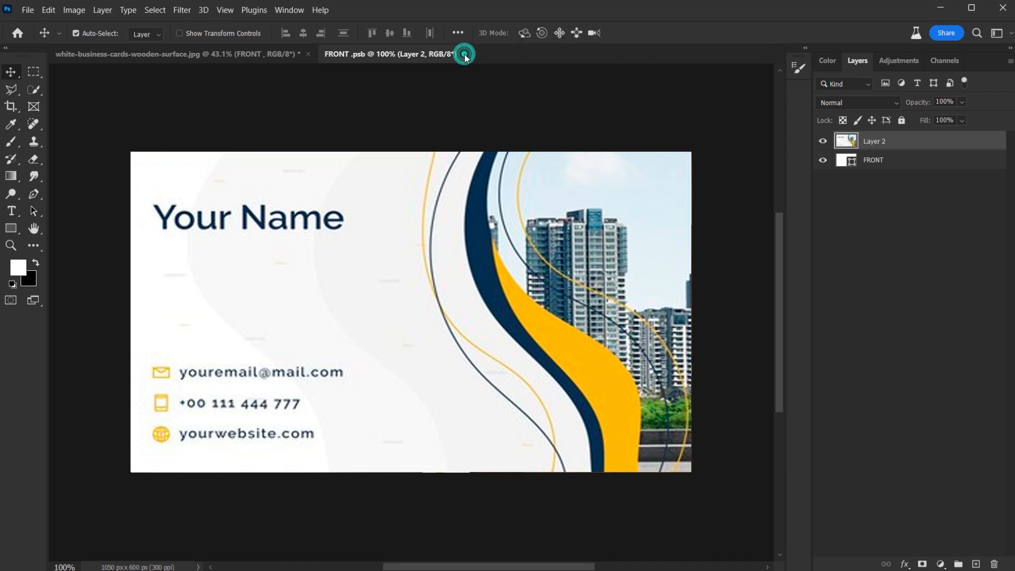
key(ctrl+plus)
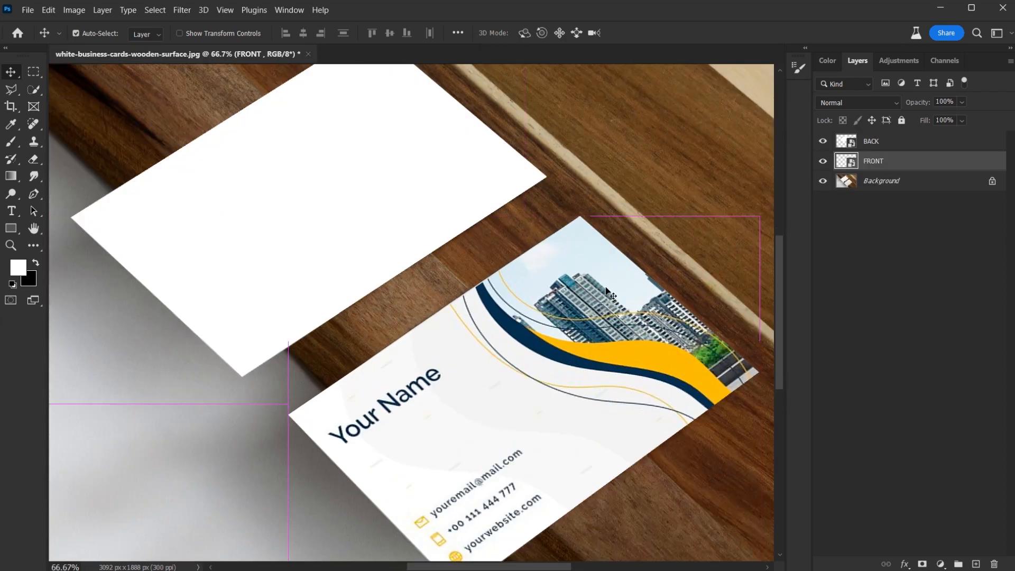
Set the FRONT layer's blend mode to Multiply so the card design blends with the photographed paper.
key(ctrl+plus)
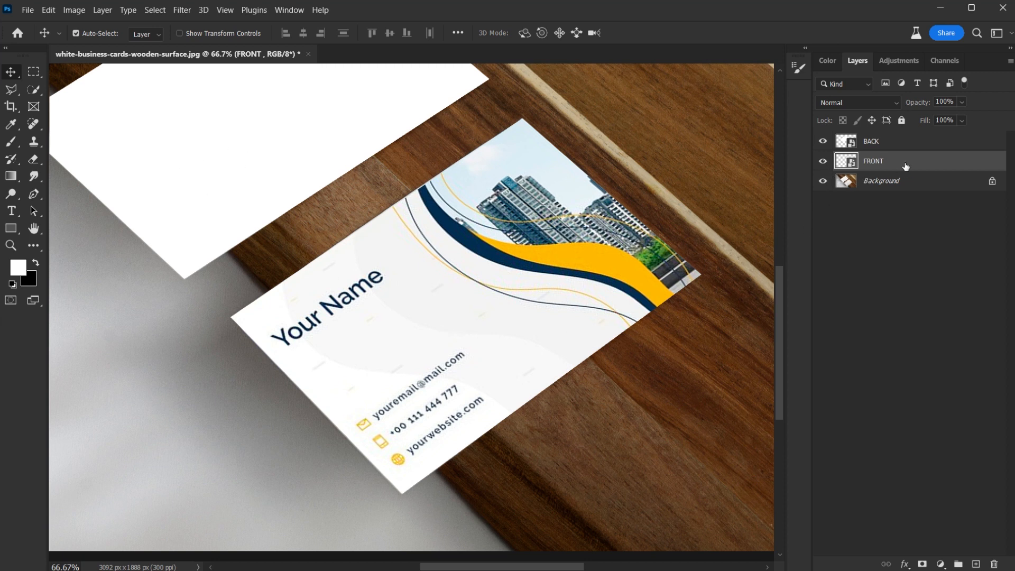
click(895, 101)
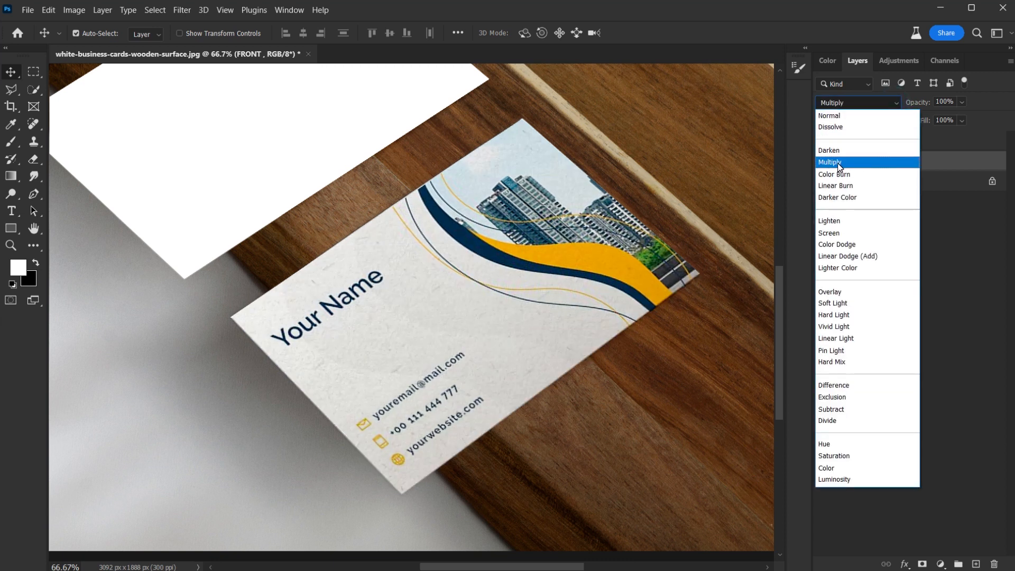
click(840, 164)
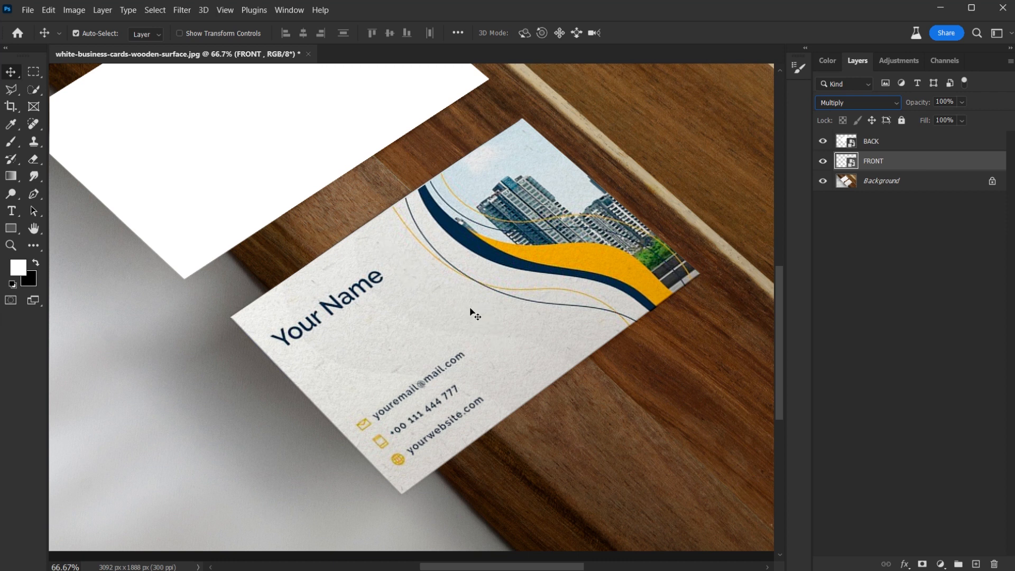
Open the BACK smart object's contents and paste in the copied abstract business card image.
scroll(357, 259, up, 5)
scroll(352, 299, left, 3)
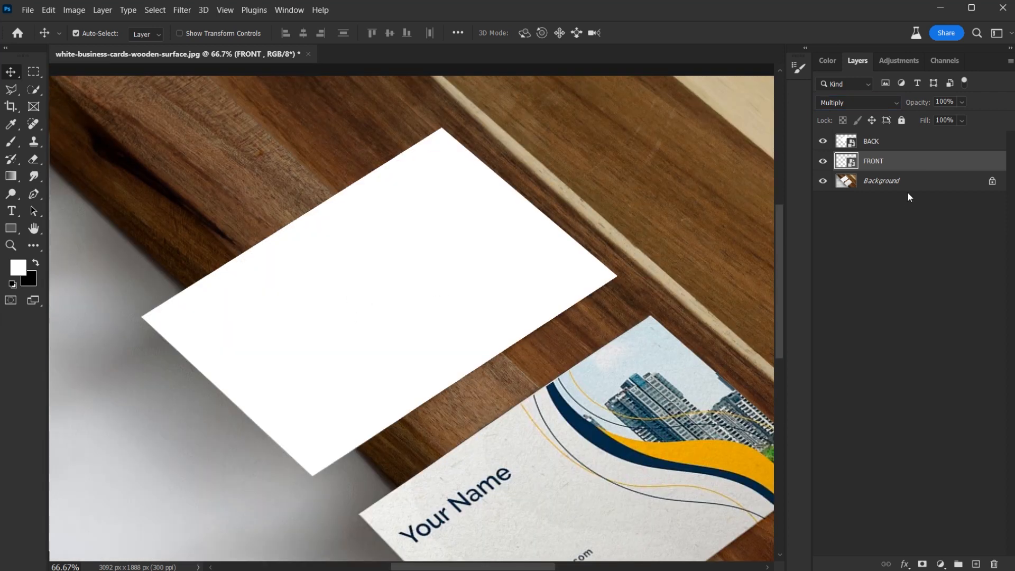
double_click(847, 142)
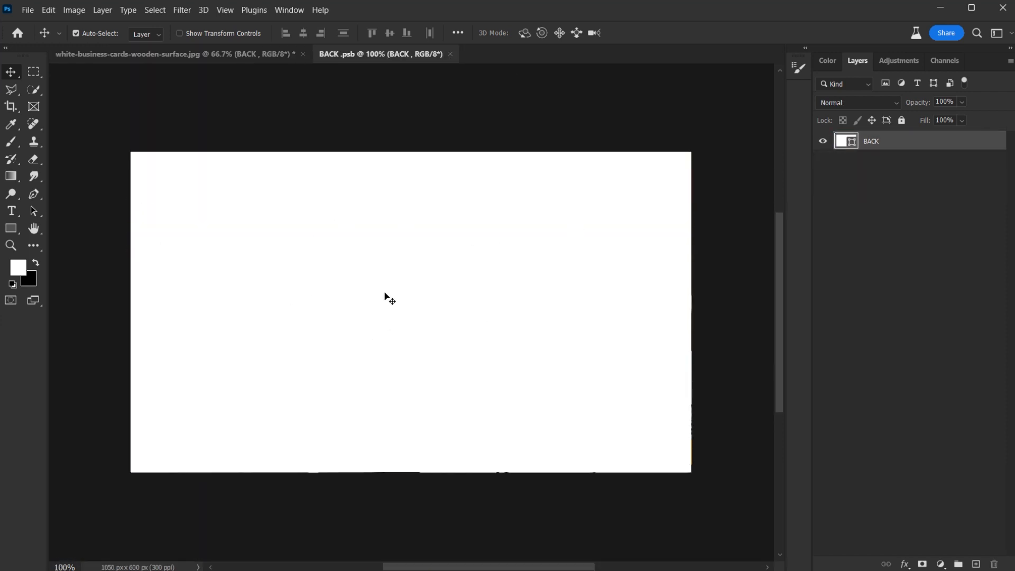
key(alt+Tab)
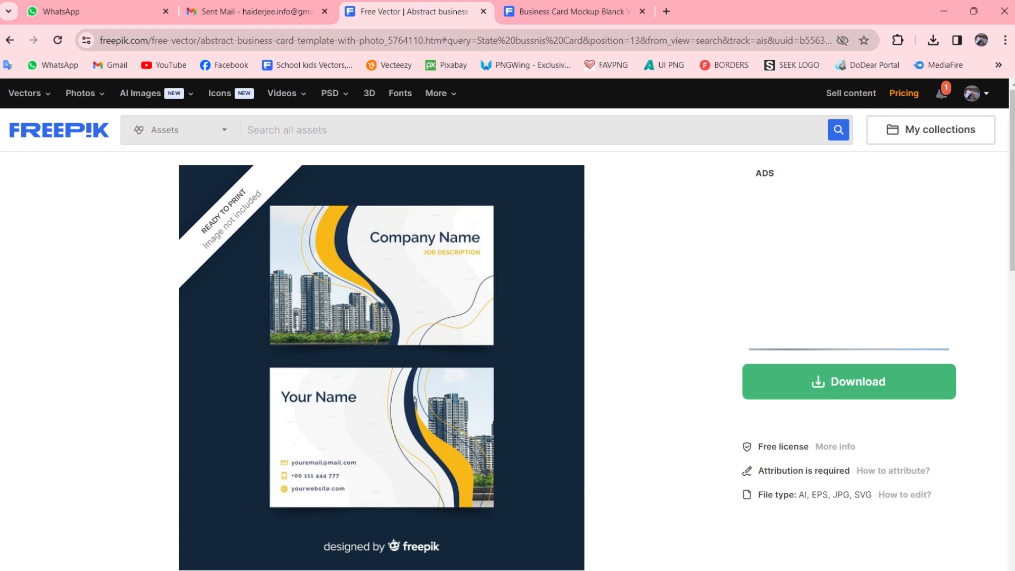
key(alt+Tab)
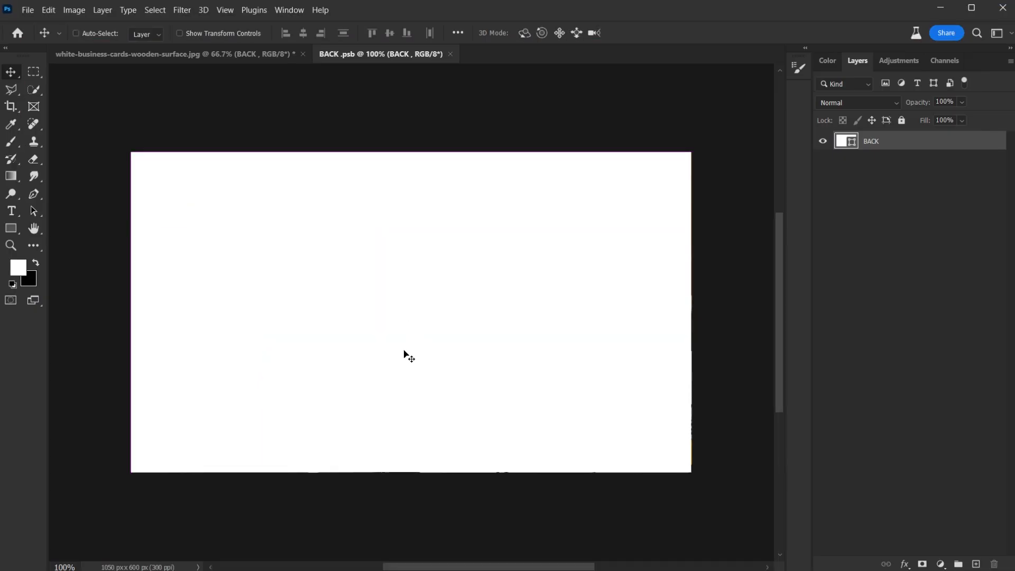
key(ctrl+v)
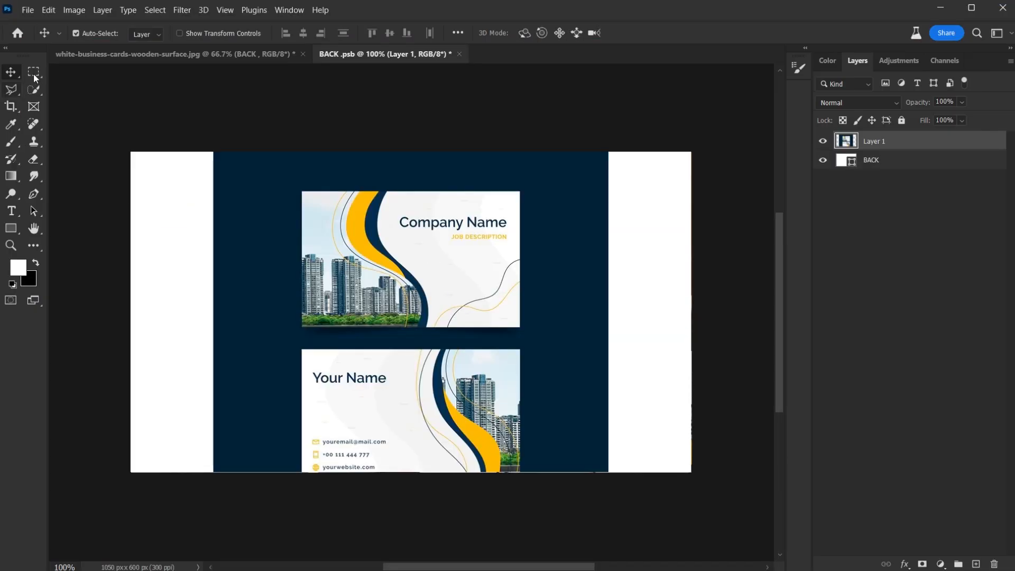
Copy the upper "Company Name" card design onto its own layer and delete the full pasted image layer.
click(34, 75)
drag(303, 191, 516, 328)
key(ctrl+j)
key(v)
click(574, 331)
key(Delete)
Align the copied "Company Name" design to the canvas's upper-left corner and scale it up to fill the whole canvas.
drag(449, 269, 276, 225)
key(ctrl+t)
key(ctrl+minus)
drag(367, 291, 599, 423)
key(Return)
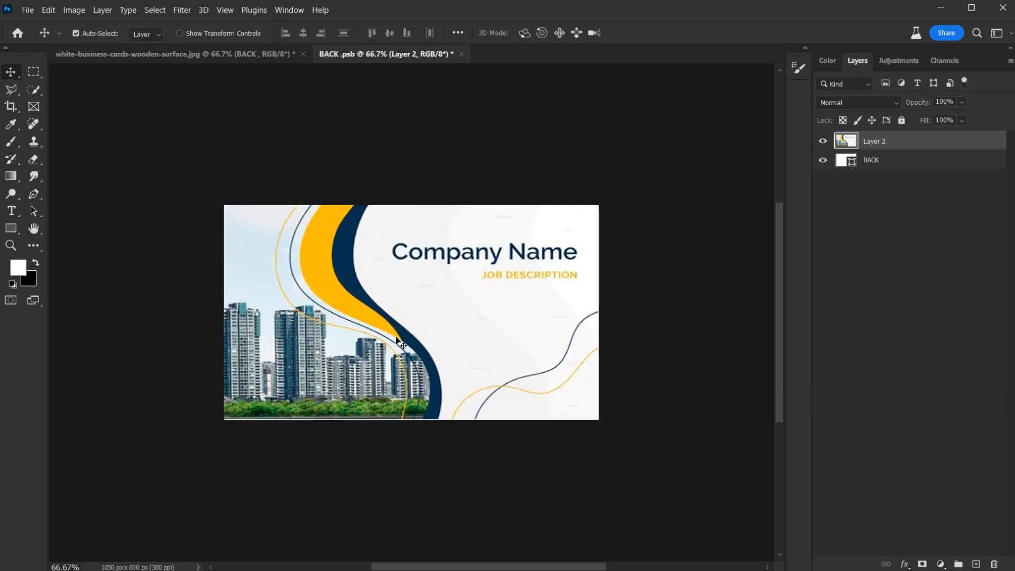
Save the BACK contents and set the BACK layer's blend mode to Multiply in the wooden-surface mockup.
key(ctrl+0)
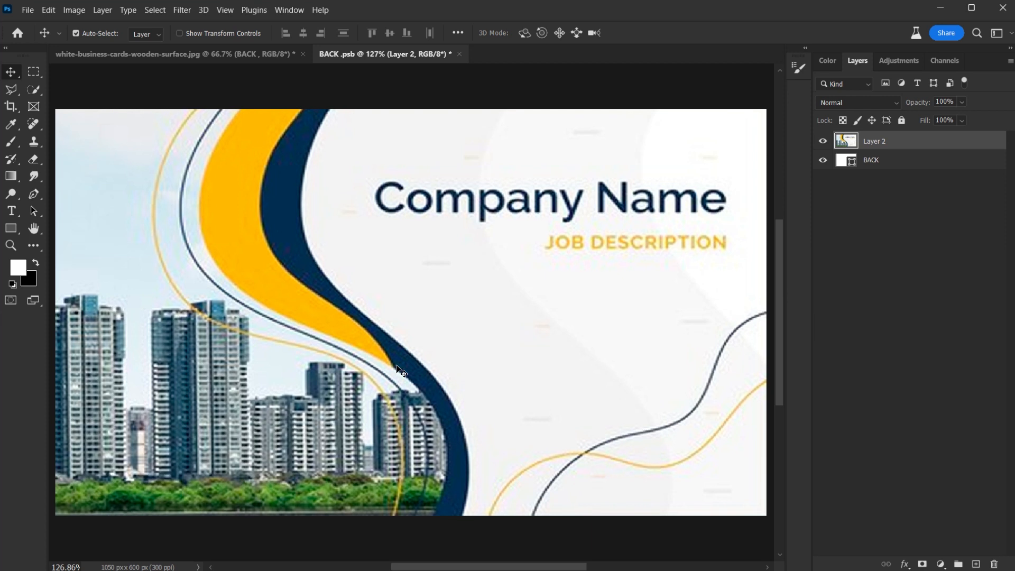
key(ctrl+minus)
key(ctrl+minus)
key(ctrl+minus)
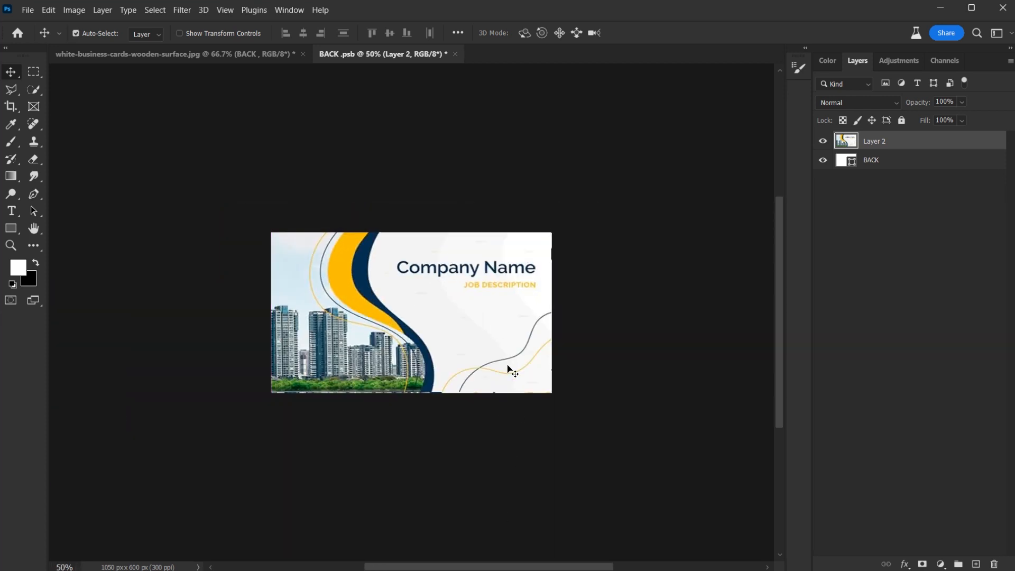
key(ctrl+s)
key(ctrl+Tab)
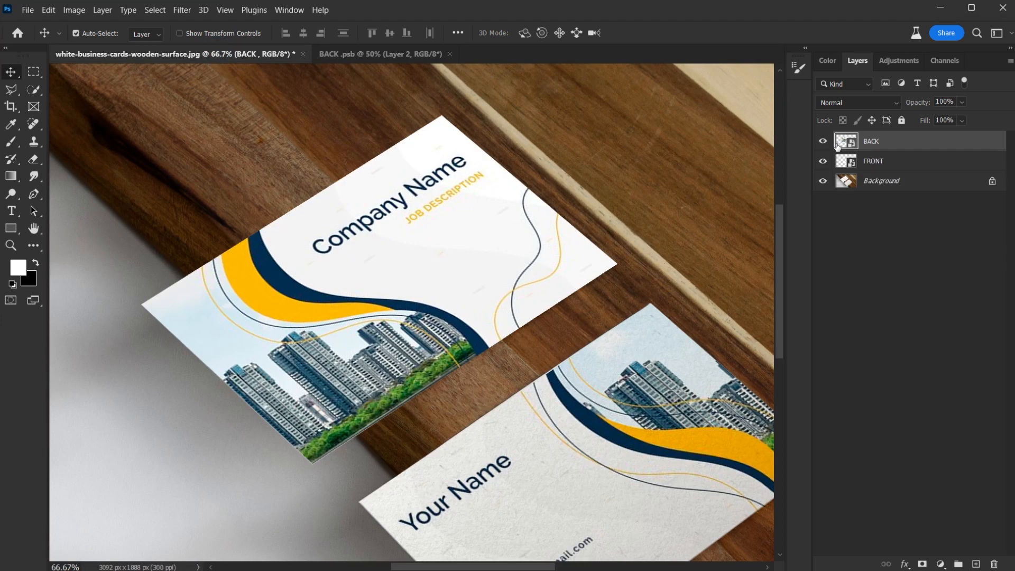
click(889, 103)
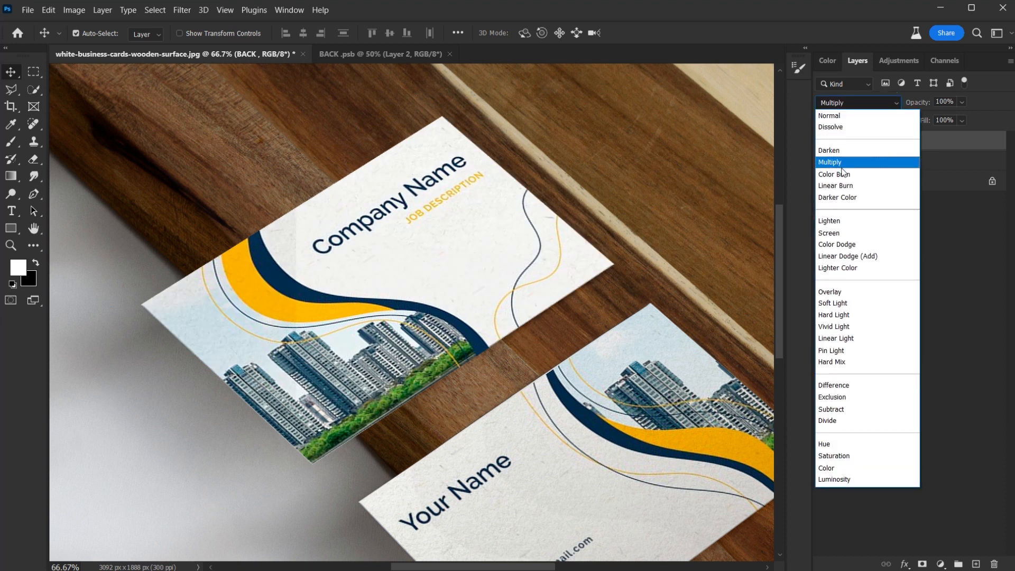
click(846, 161)
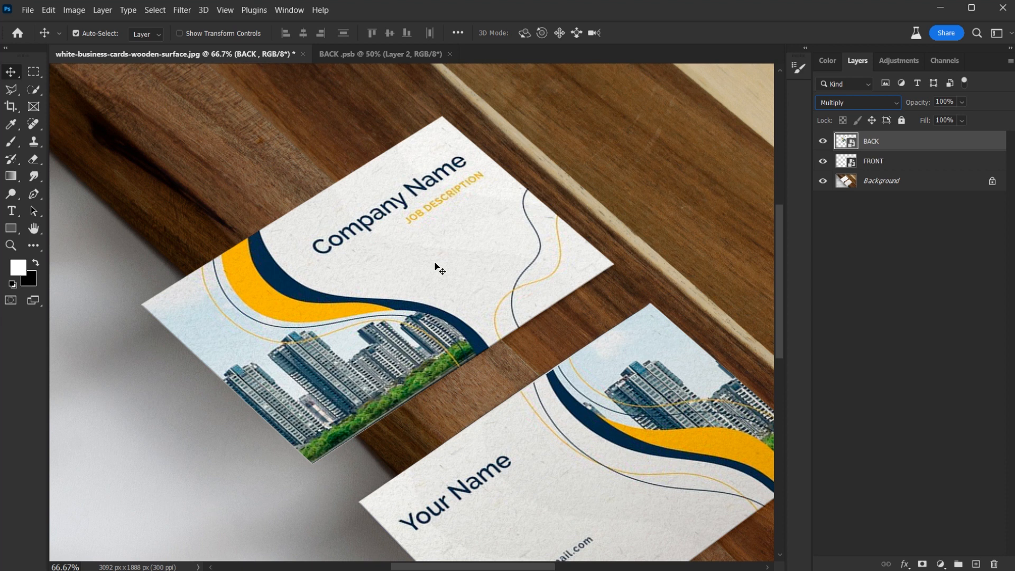
Review the whole mockup, open the FRONT smart object's contents to inspect its card design, and return to the wooden-surface mockup.
key(ctrl+minus)
key(ctrl+minus)
key(ctrl+minus)
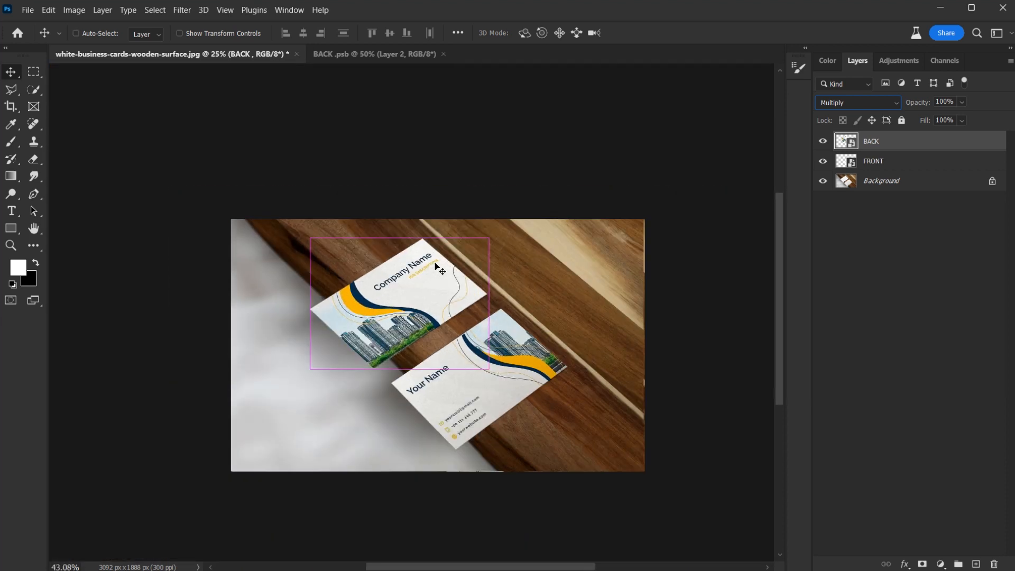
key(ctrl+0)
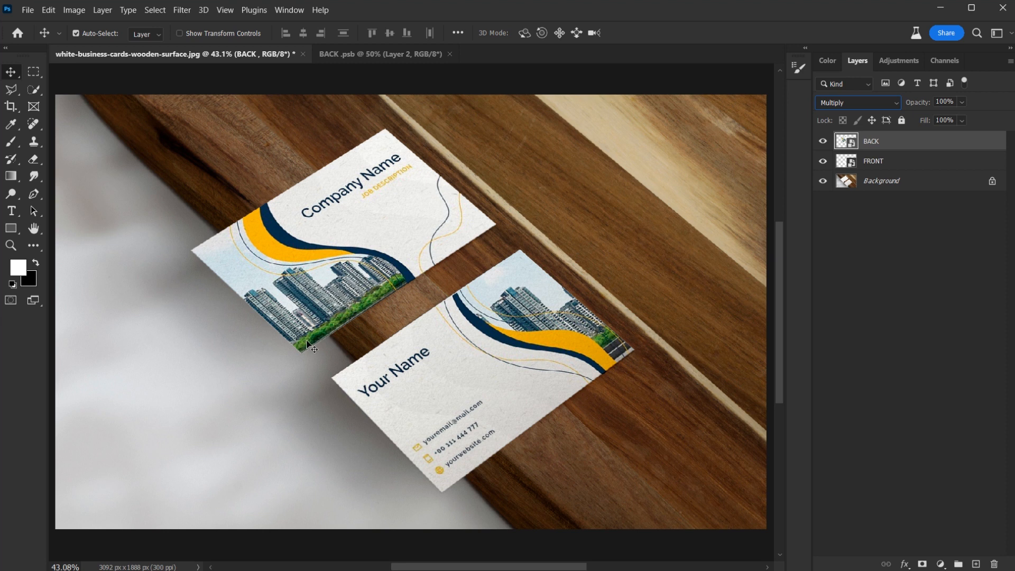
click(838, 164)
double_click(838, 164)
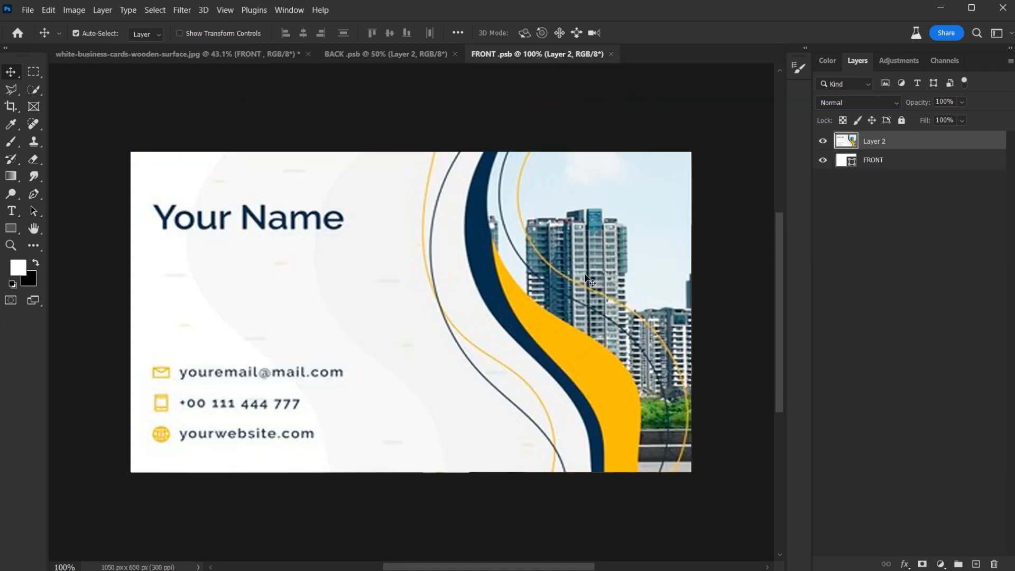
click(242, 56)
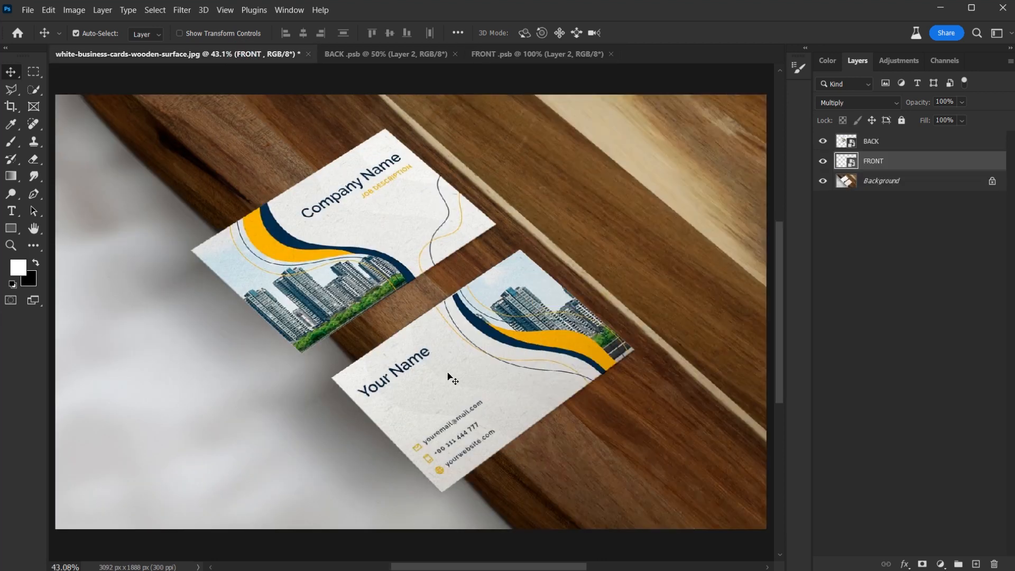